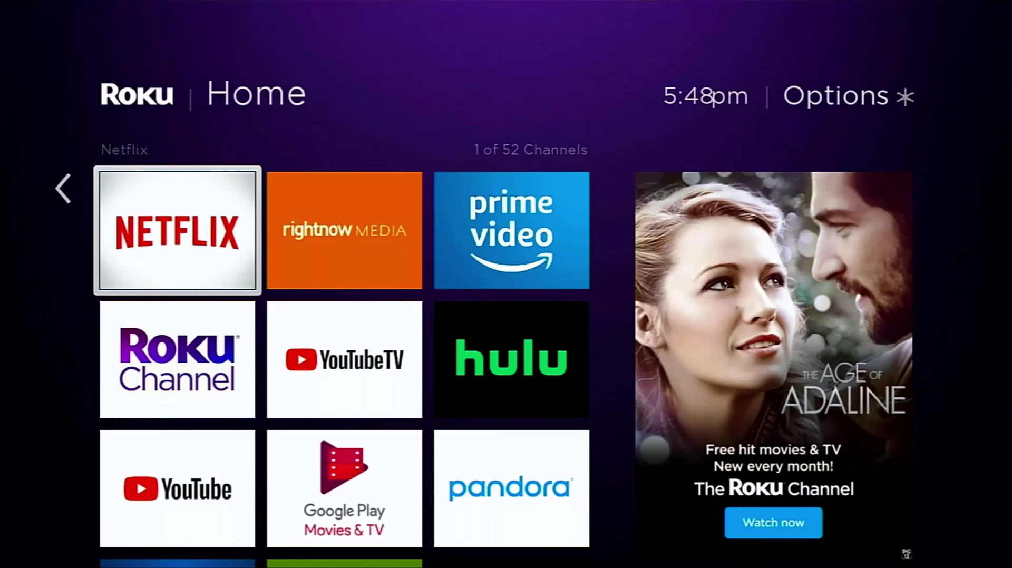
- Move up to the Add Channels tile on the Roku Home screen
key("Up")
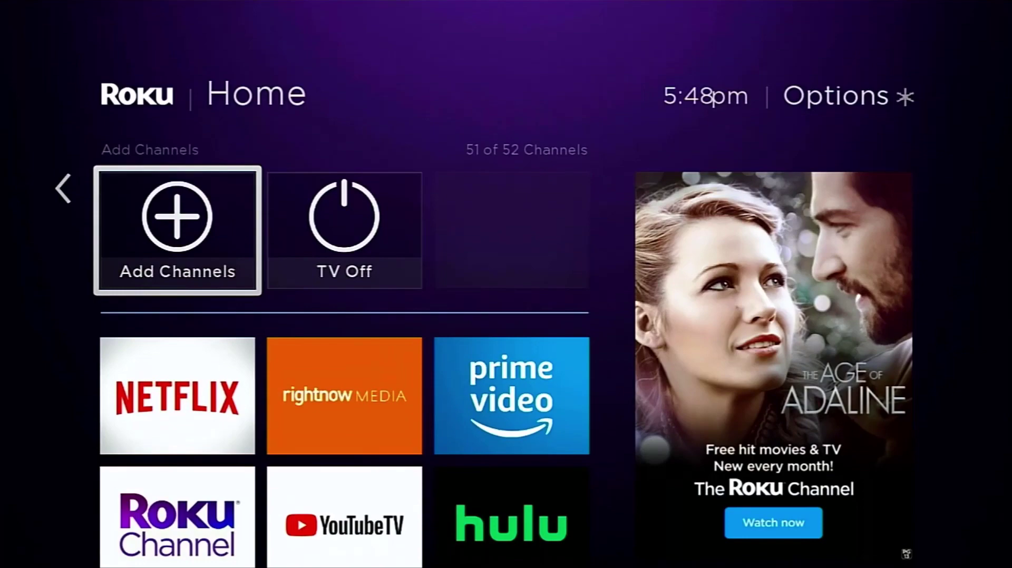
- Open the Channel Store and search for 'op' on the on-screen keyboard
key("Return")
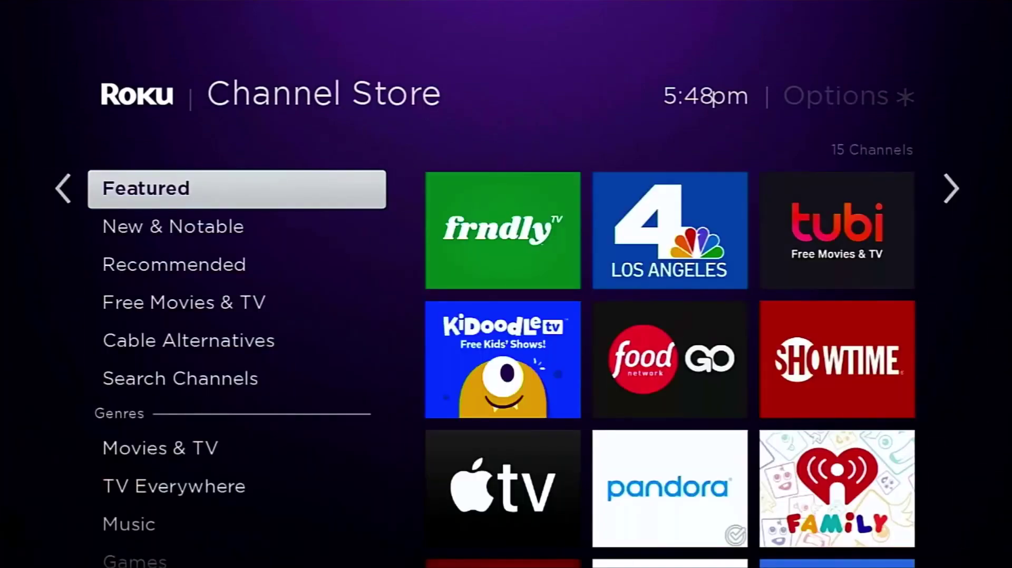
key("Down")
key("Down")
key("Down")
key("Down")
key("Down")
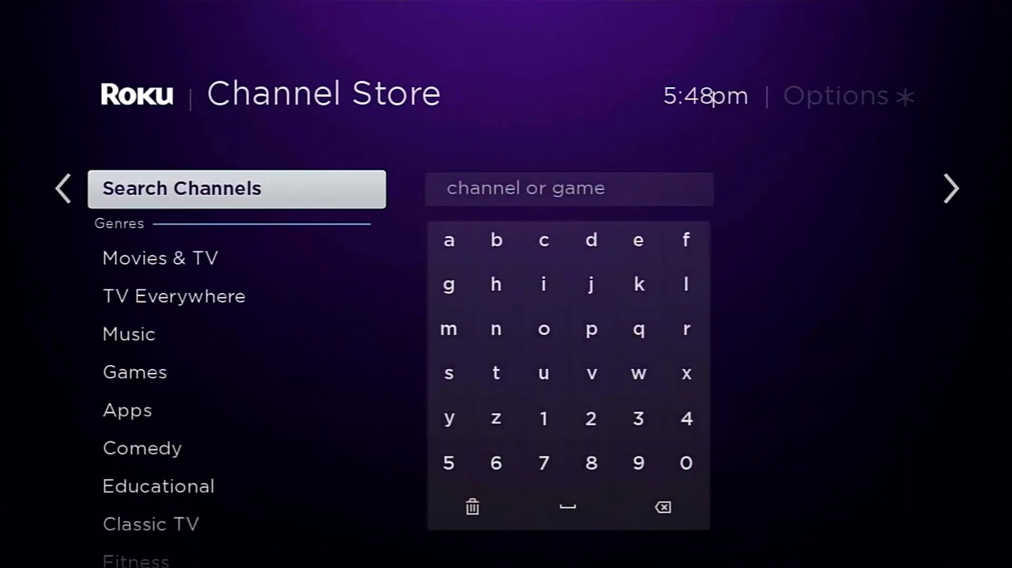
key("Right")
key("Right")
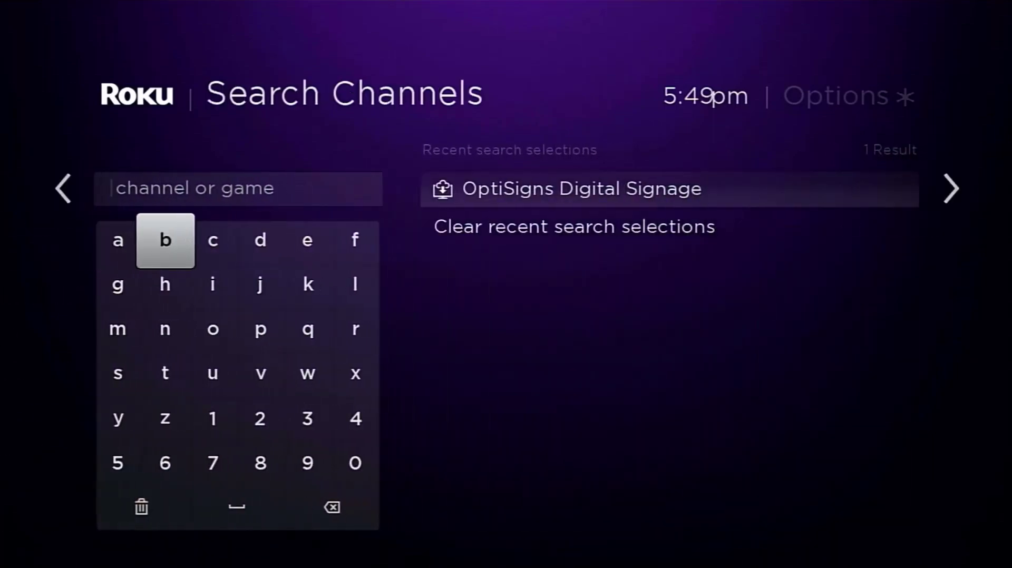
key("Down")
key("Right")
key("Down")
key("Return")
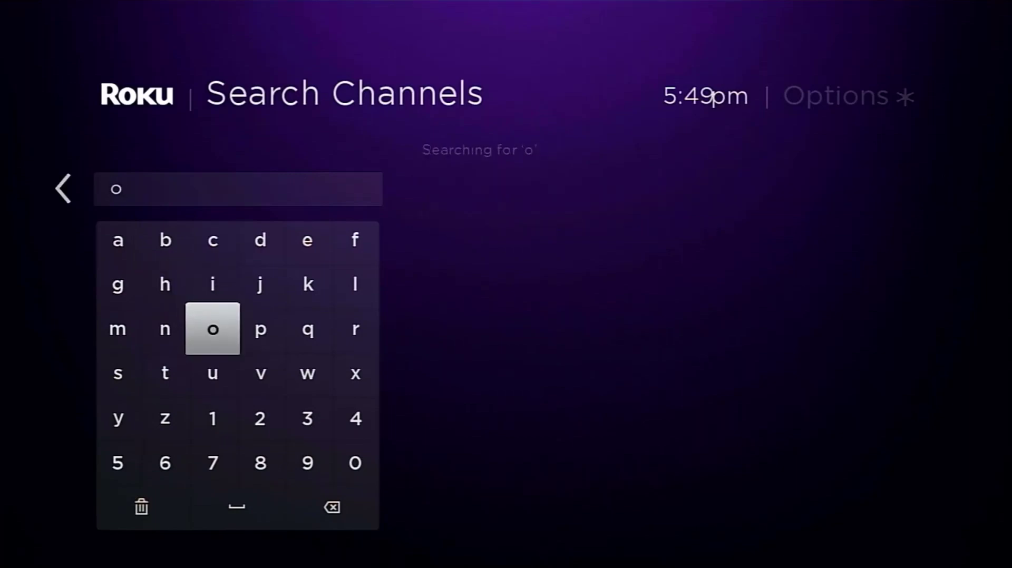
key("Right")
key("Return")
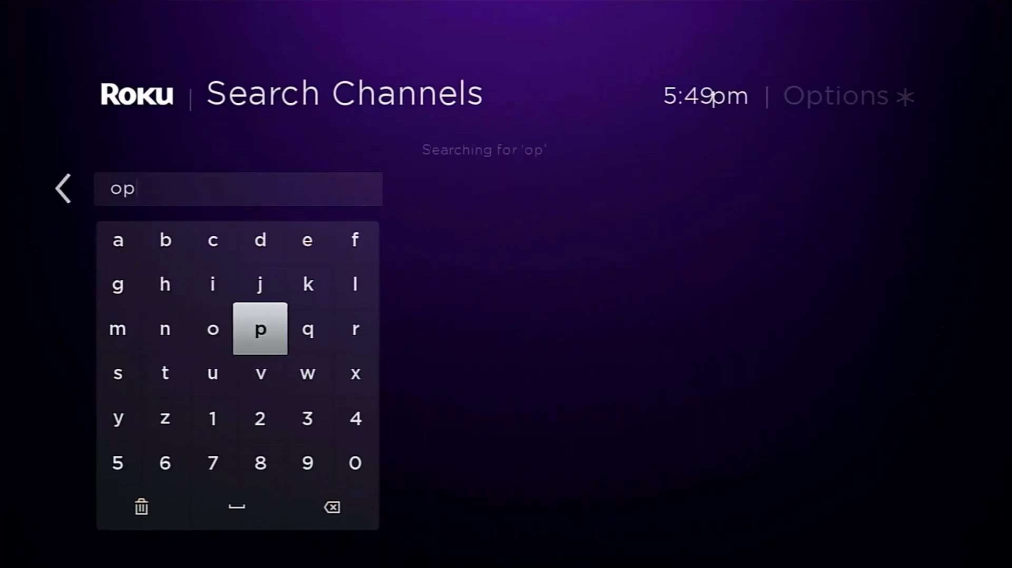
- Select OptiSigns Digital Signage from the results and add the channel
key("Right")
key("Right")
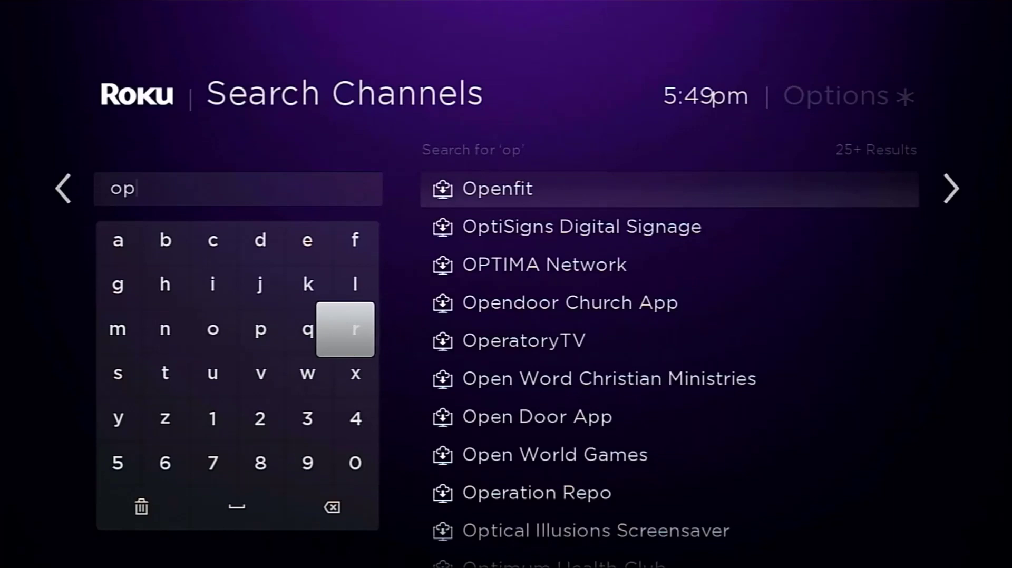
key("Right")
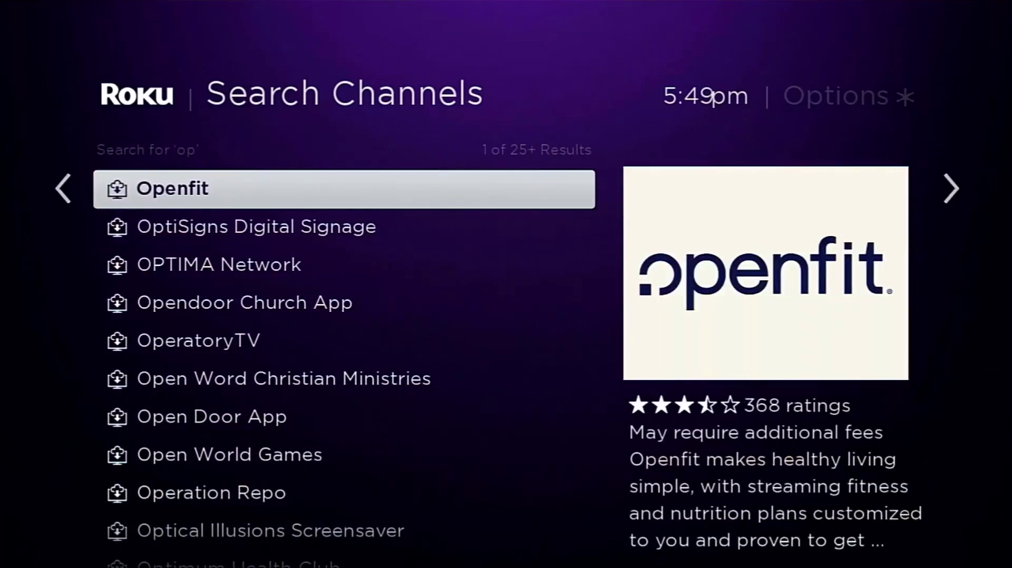
key("Down")
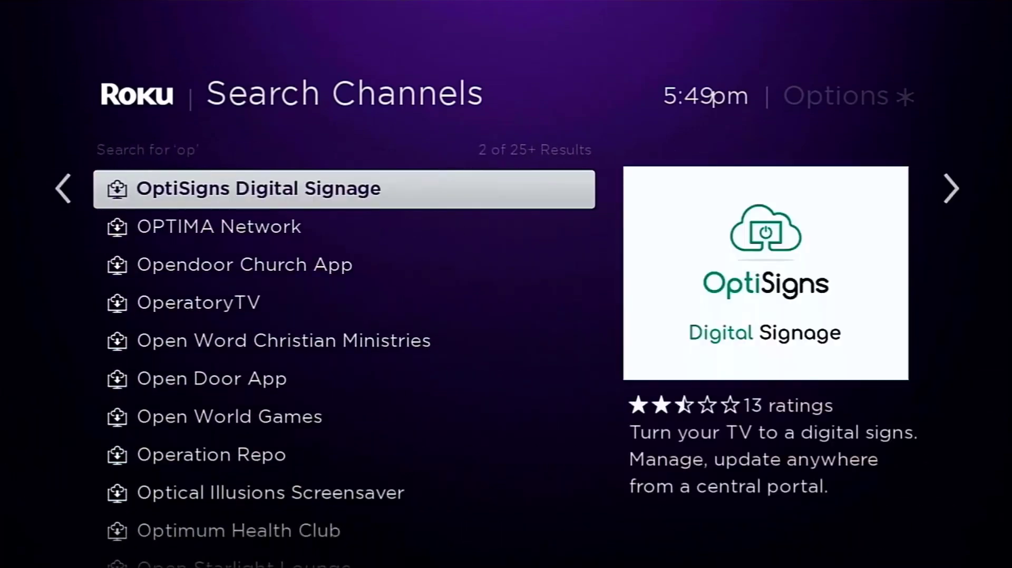
key("Return")
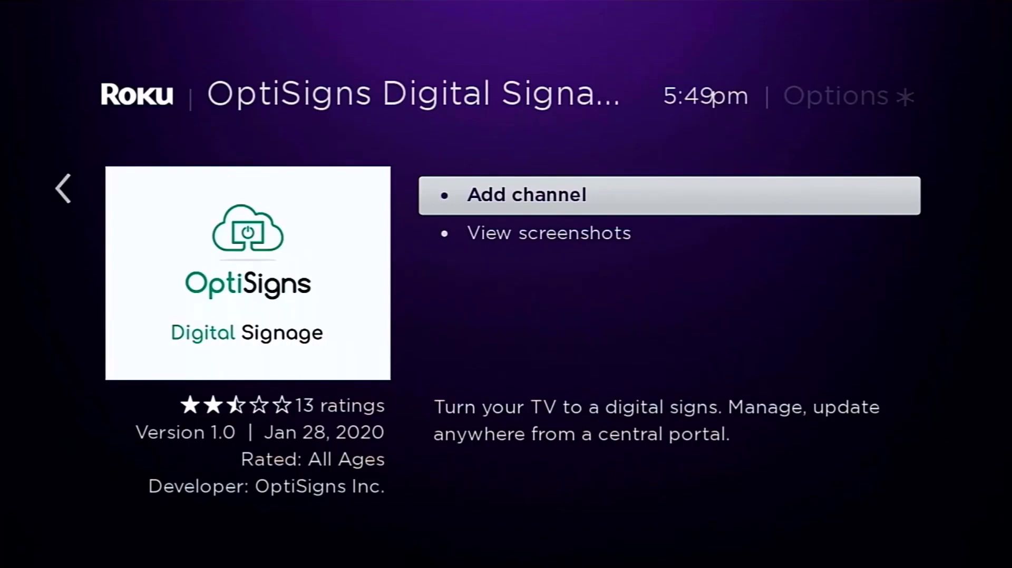
key("Return")
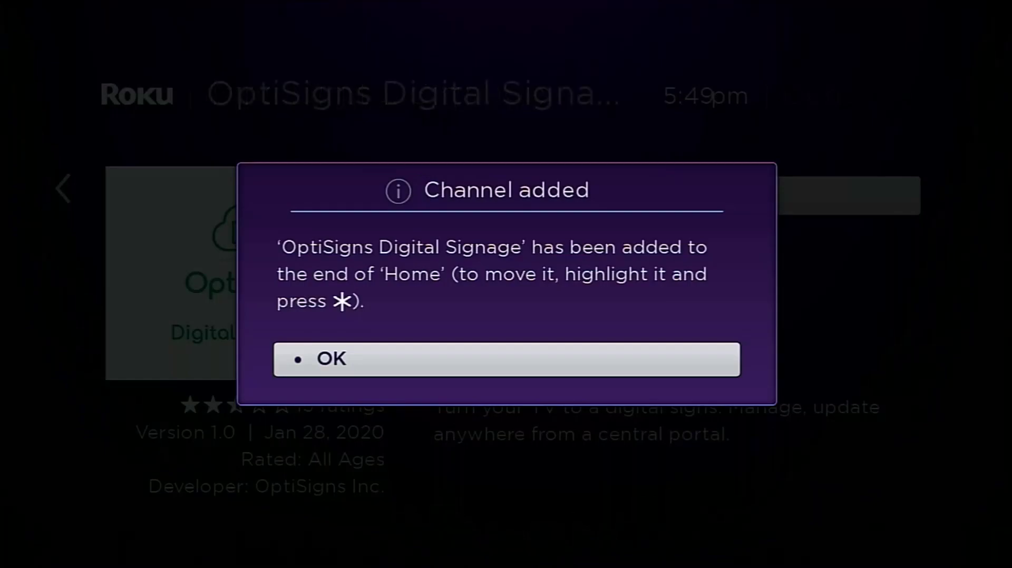
- Dismiss the 'Channel added' confirmation
key("Return")
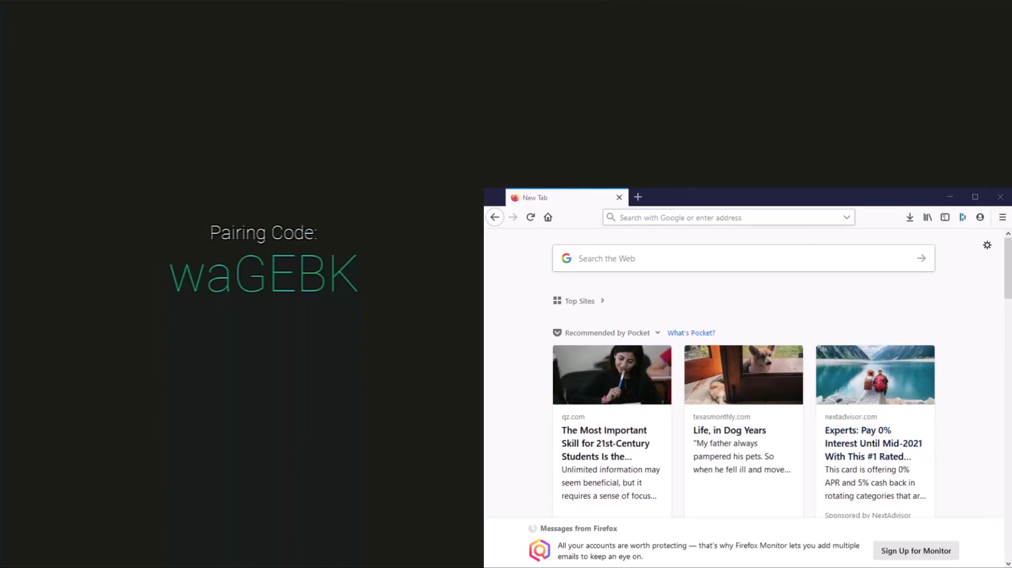
- Go to optisigns.com in Firefox and log in to reach the Screens page
left_click(685, 221)
type("optisigns.com/")
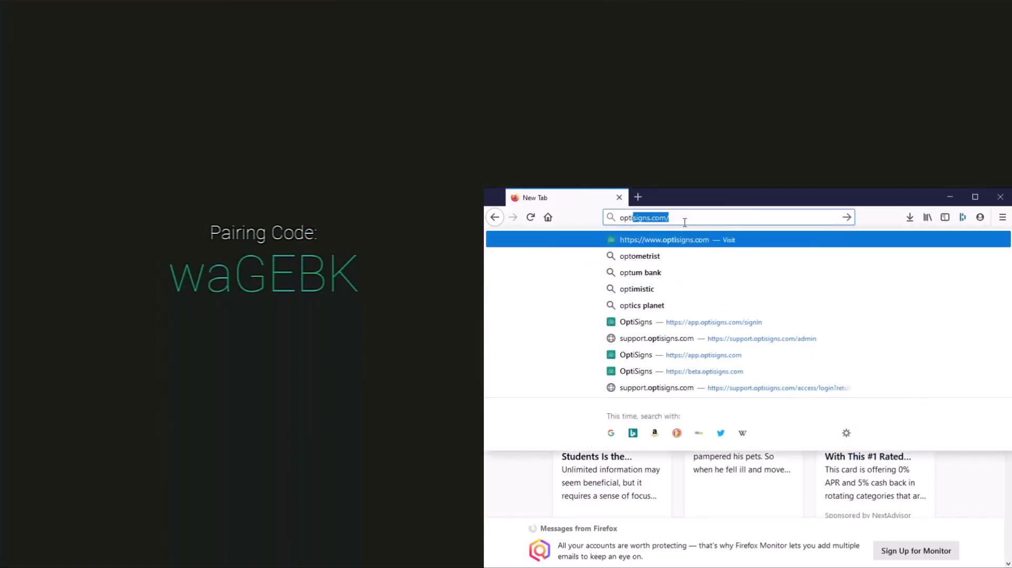
key("Return")
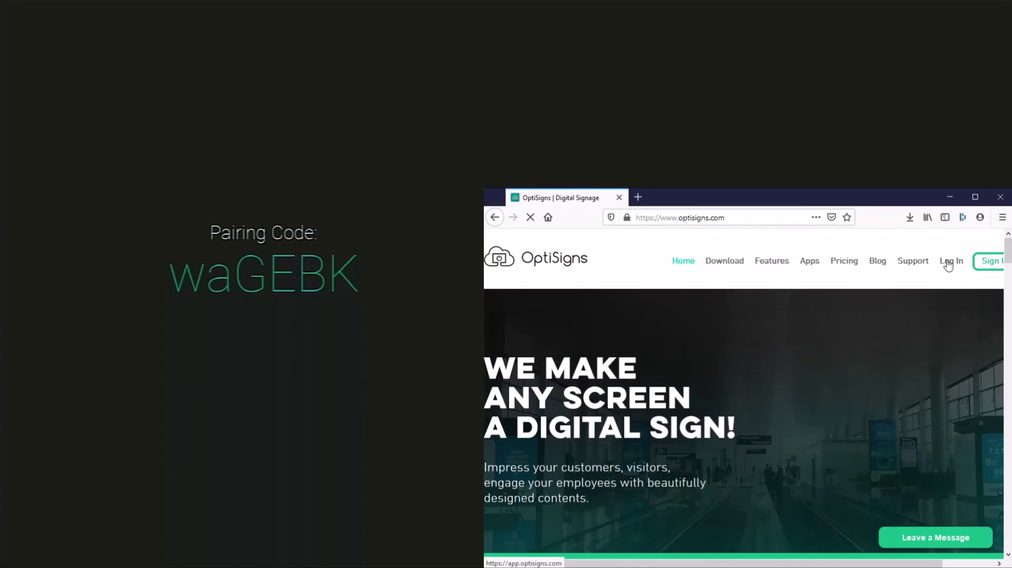
left_click(948, 261)
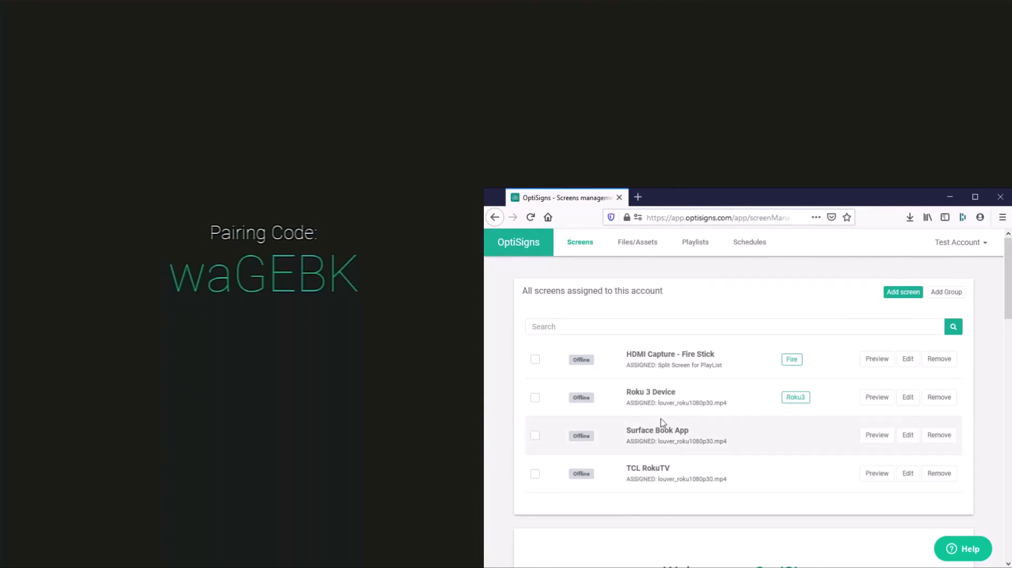
- Add a new screen and pair it using the code shown on the TV
left_click(895, 298)
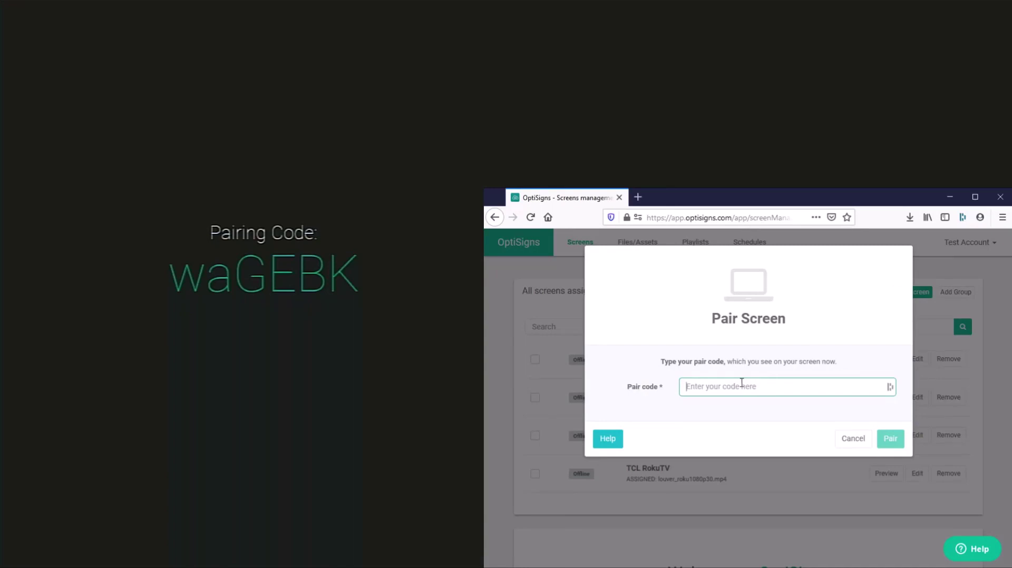
type("waGE")
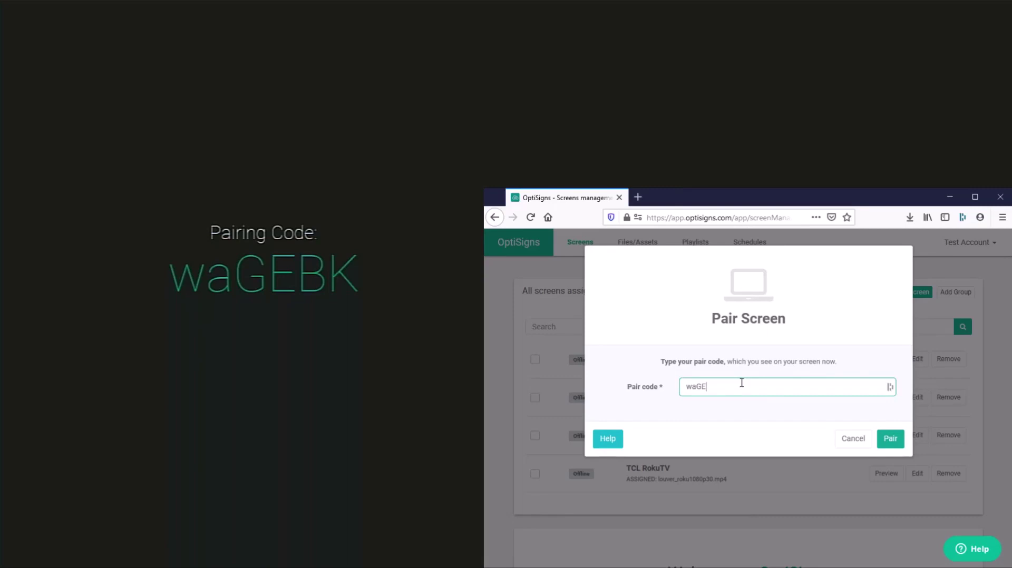
type("BK")
left_click(896, 437)
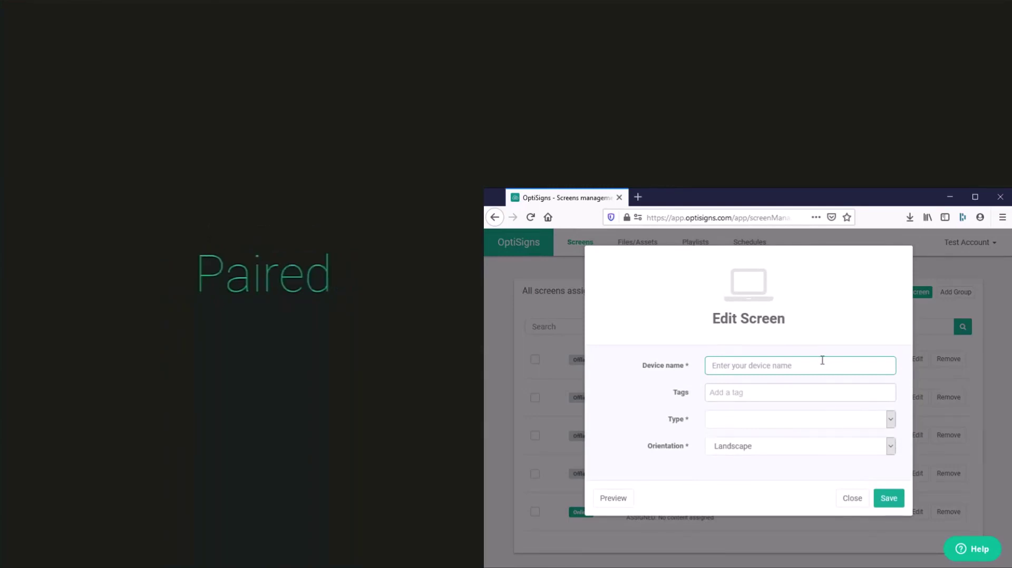
- Name the screen 'Retail Front Entry 1', set Type to Playlist with Image Playlist, and save
type("Retail Front Entry 1")
left_click(891, 422)
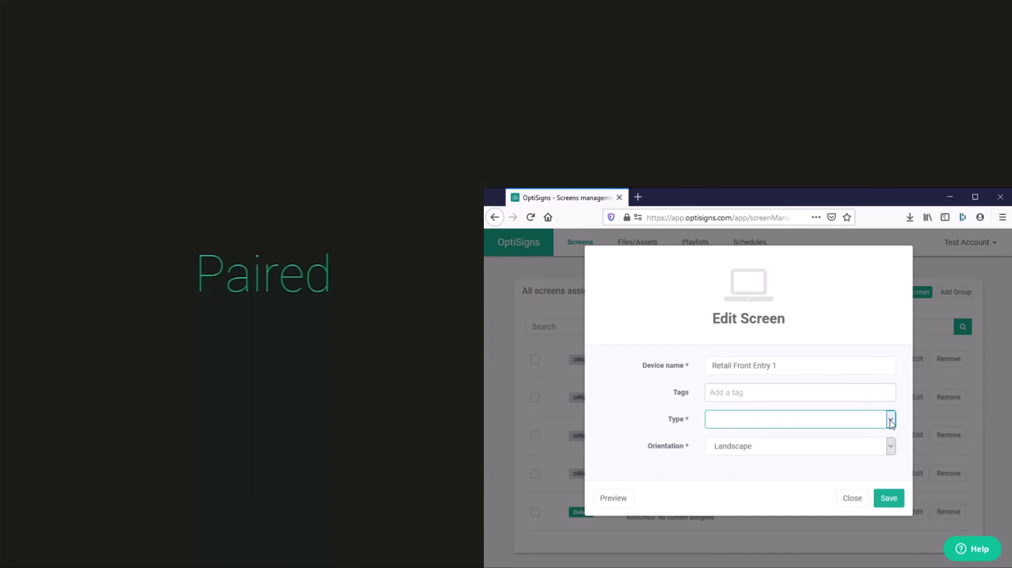
left_click(837, 465)
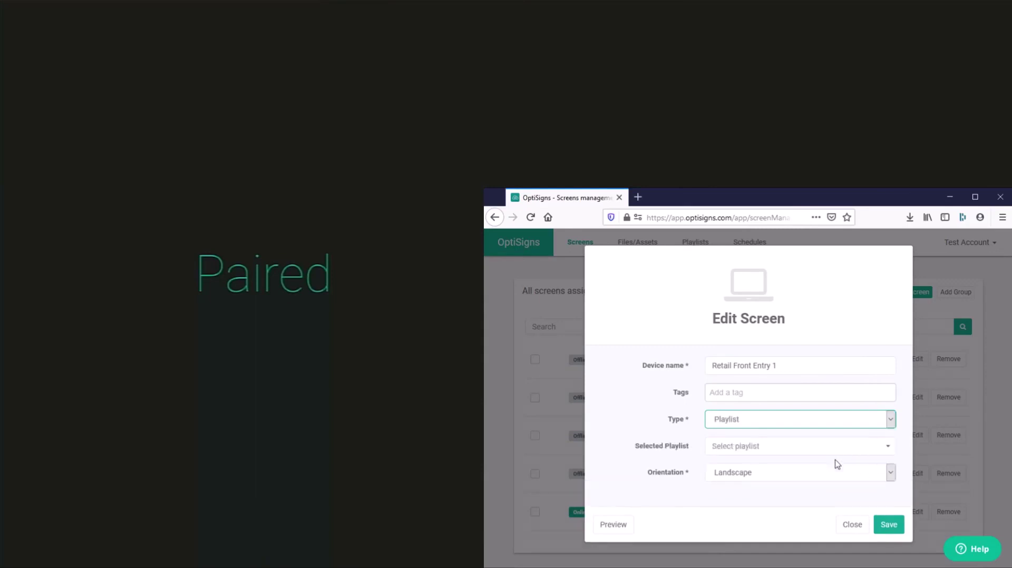
left_click(891, 452)
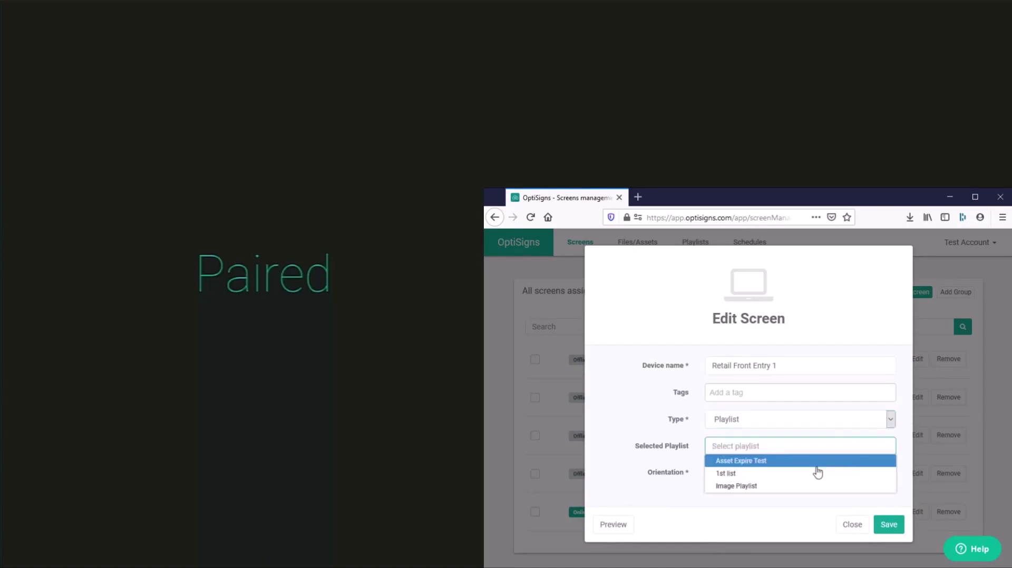
left_click(754, 487)
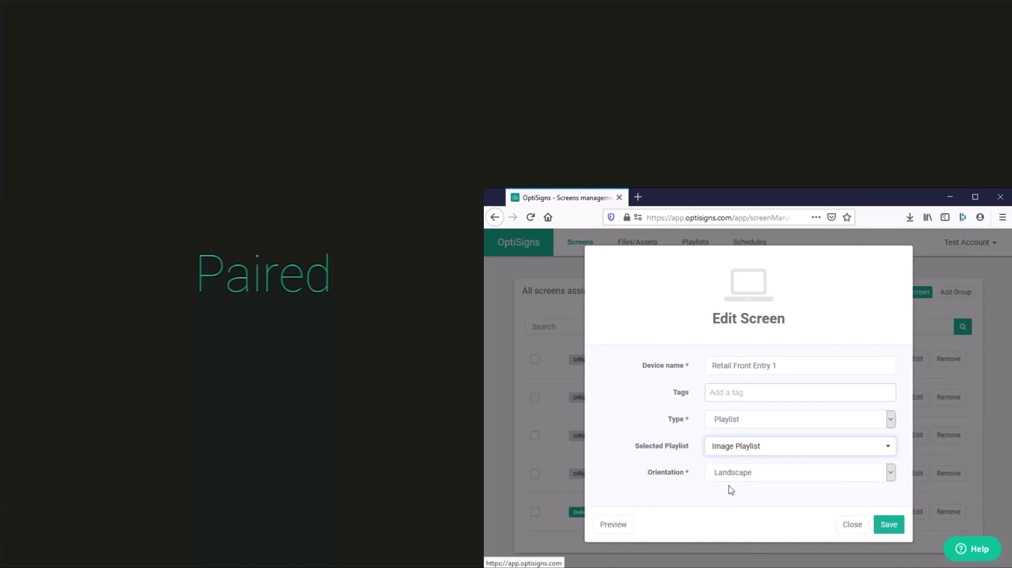
left_click(888, 525)
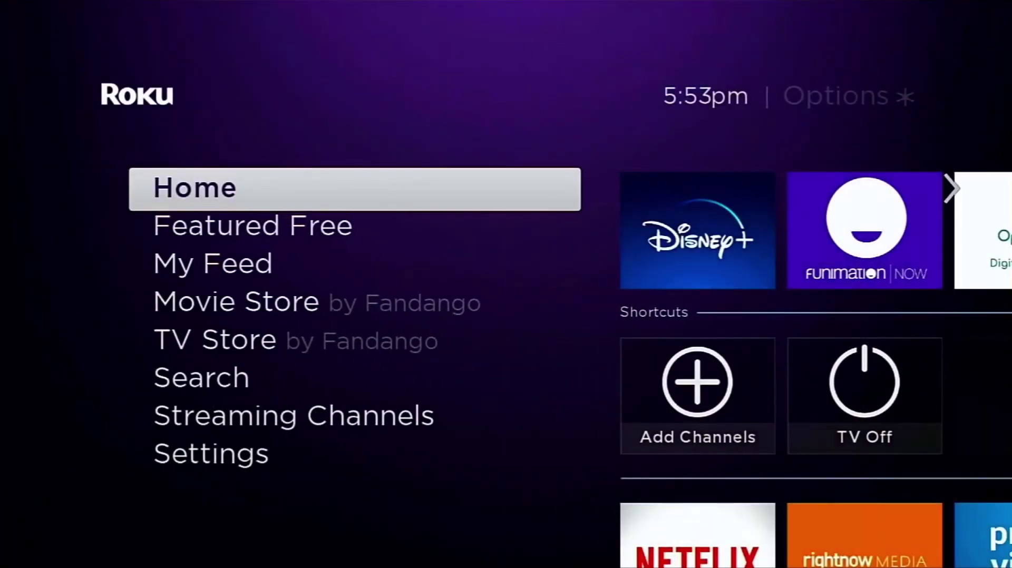
- In Roku Settings > Screensaver, keep the wait time at 1 minute
key("Down")
key("Down")
key("Down")
key("Down")
key("Down")
key("Down")
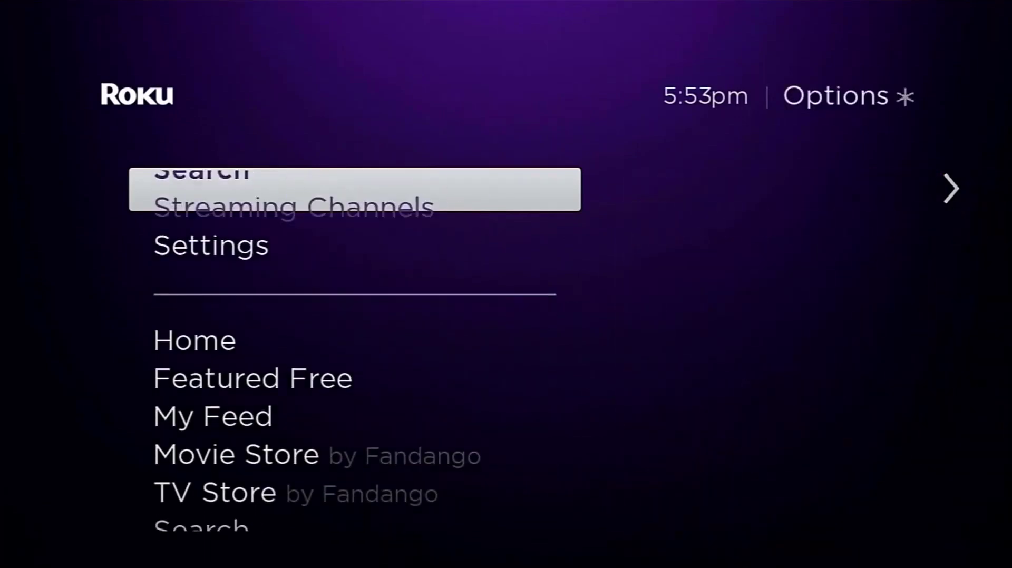
key("Down")
key("Right")
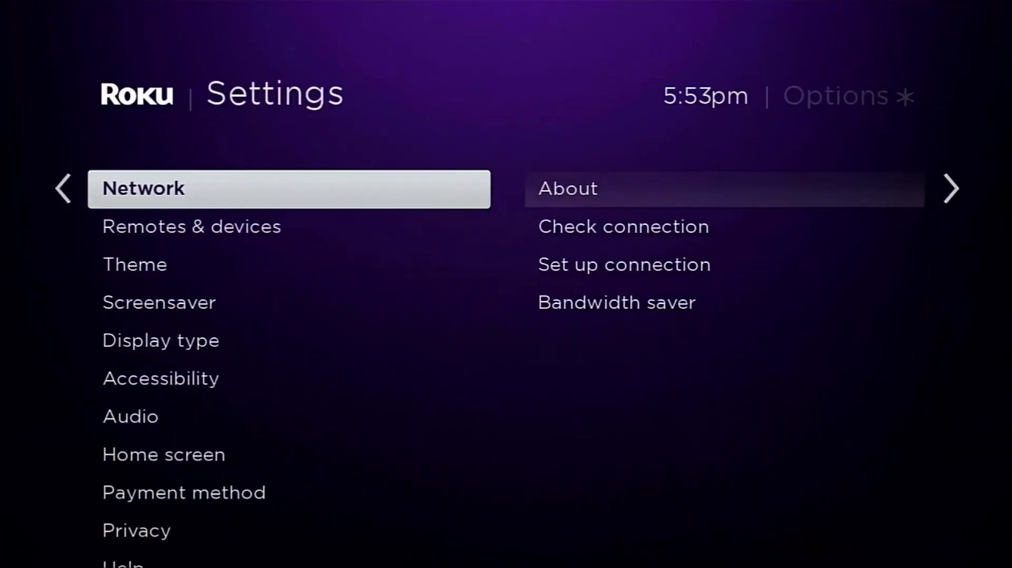
key("Down")
key("Down")
key("Down")
key("Right")
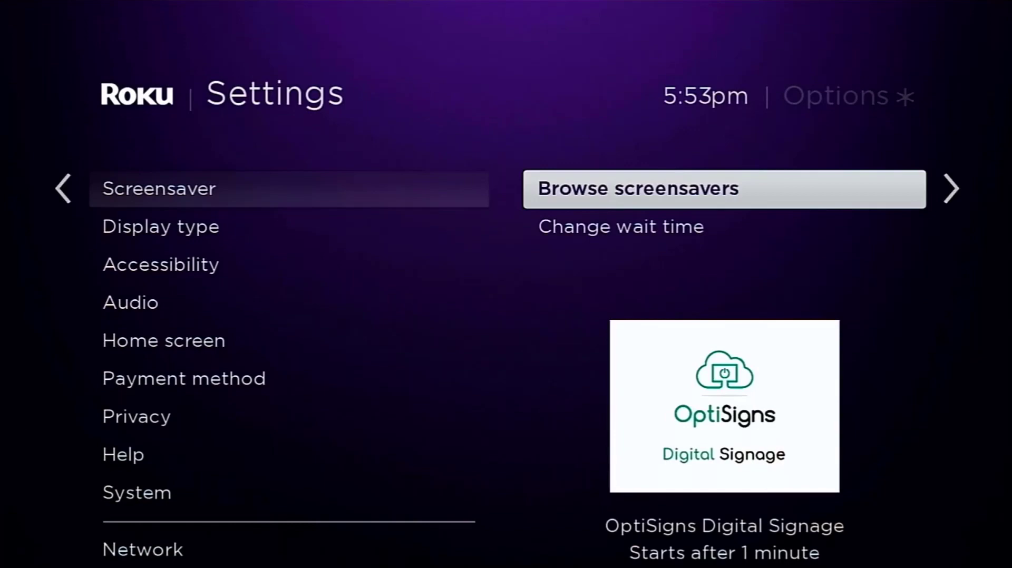
key("Down")
key("Right")
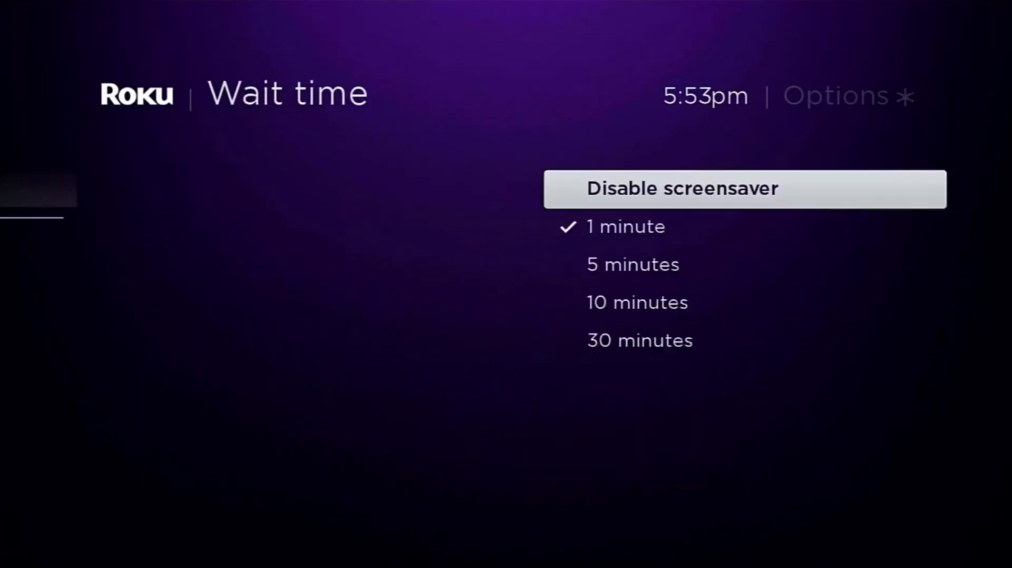
key("Down")
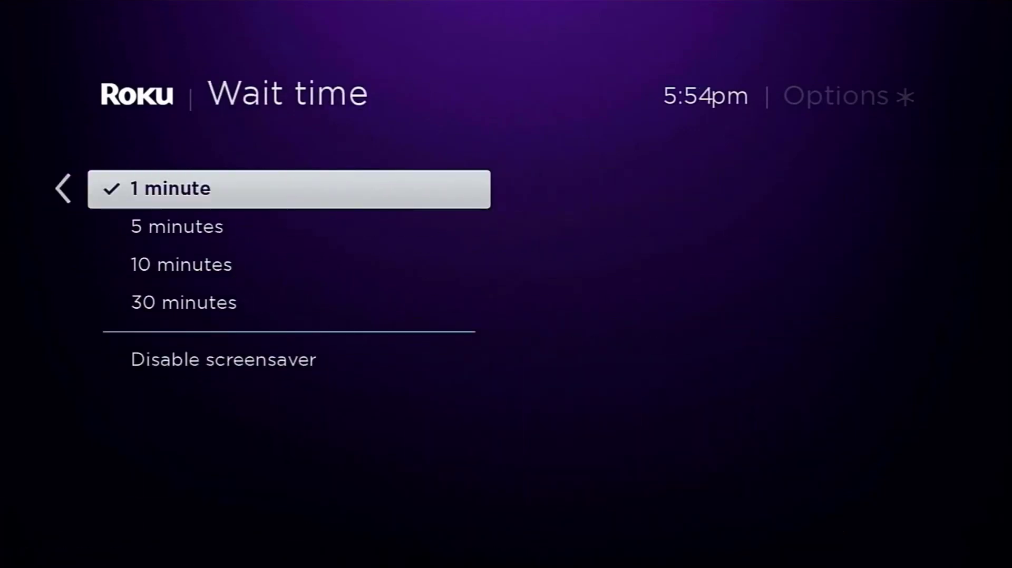
key("Left")
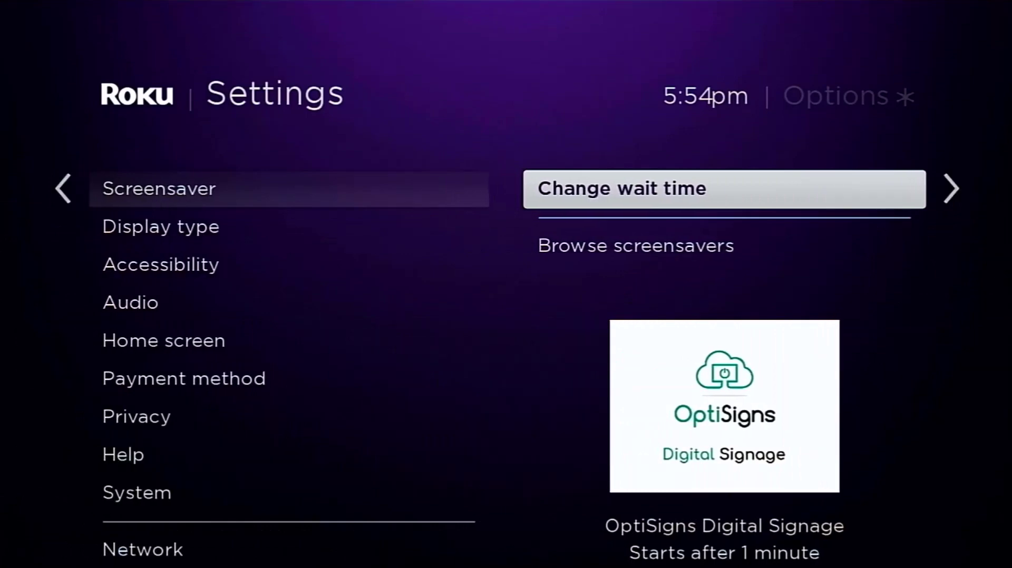
- Browse screensavers and open the OptiSigns Digital Signage details
key("Up")
key("Right")
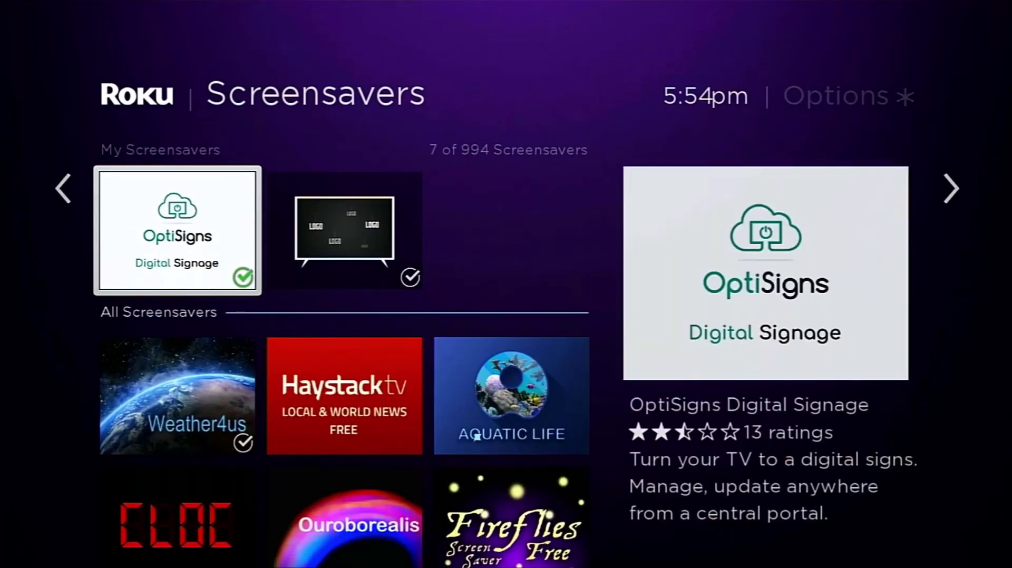
key("Return")
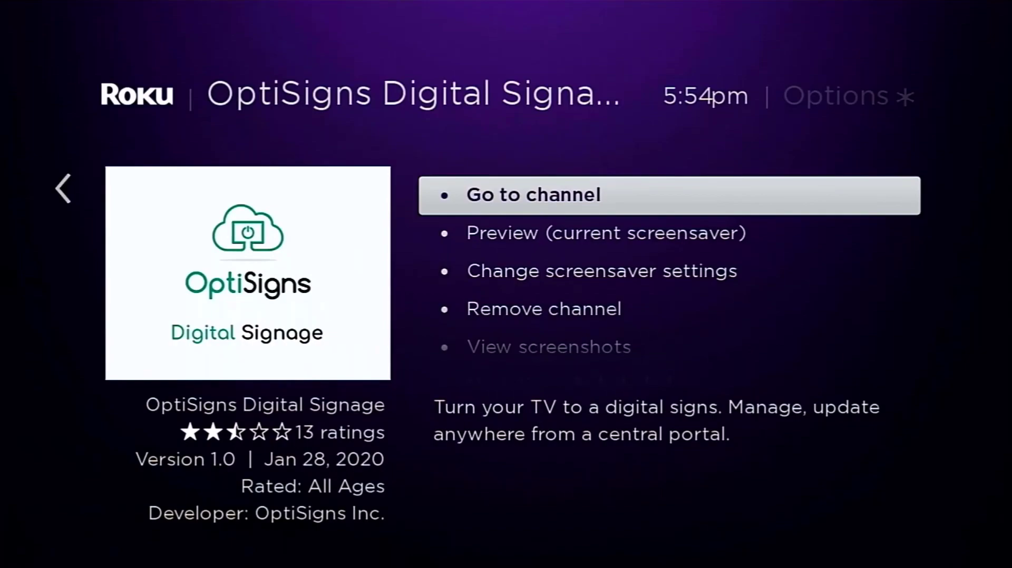